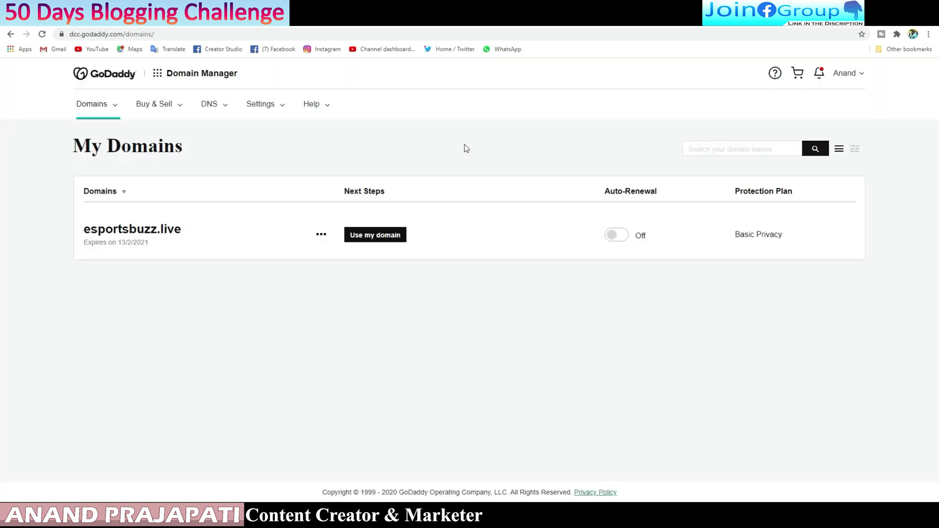
# Open DNS management for esportsbuzz.live and examine the nameservers currently assigned to the domain.
pyautogui.click(321, 234)
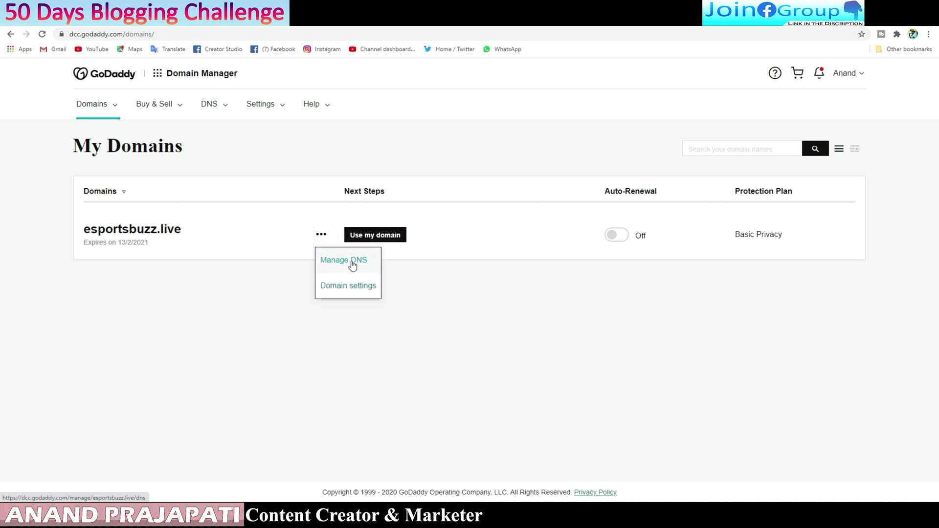
pyautogui.click(353, 266)
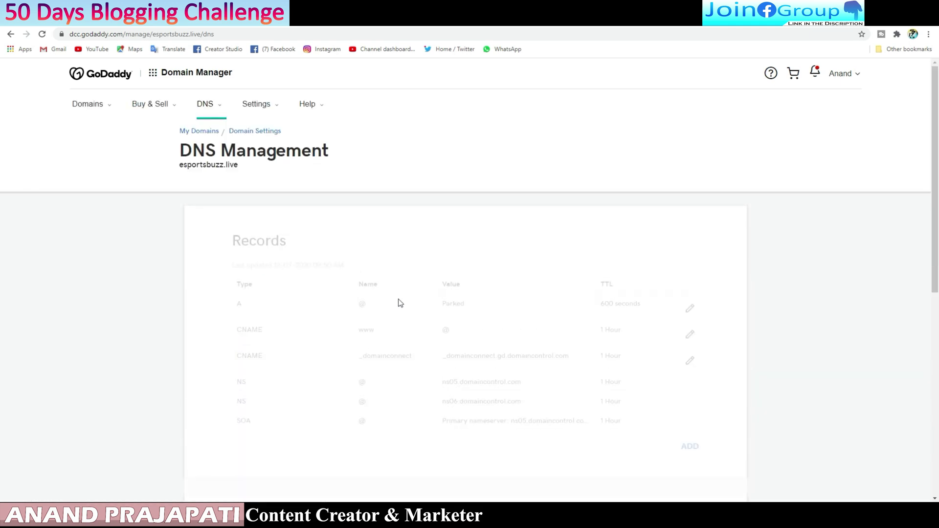
pyautogui.scroll(-8, 416, 299)
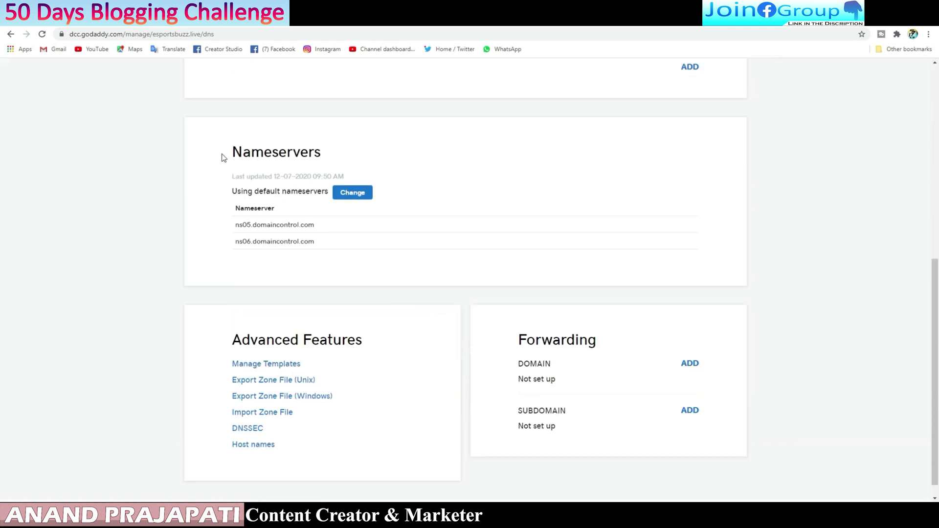
pyautogui.moveTo(223, 152); pyautogui.dragTo(432, 182)
pyautogui.click(440, 162)
pyautogui.moveTo(238, 226); pyautogui.dragTo(322, 243)
pyautogui.click(410, 173)
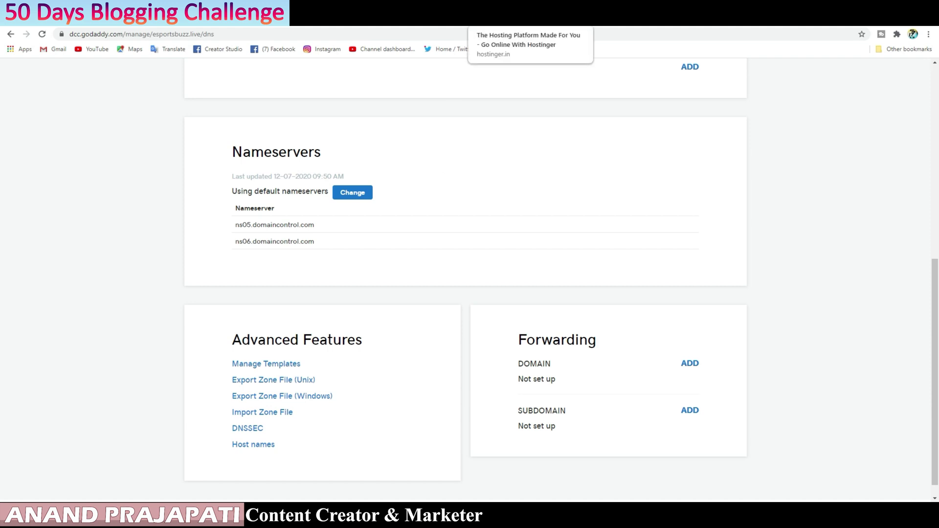
pyautogui.click(514, 19)
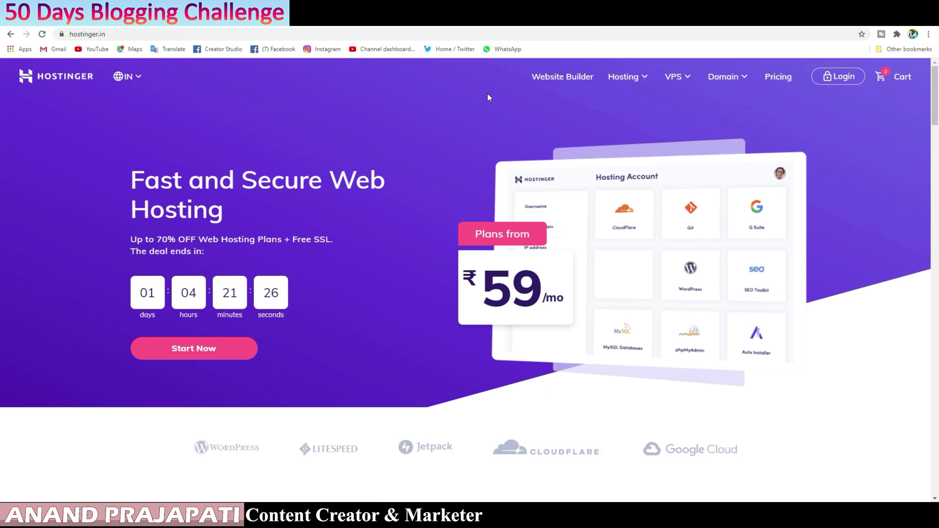
pyautogui.click(305, 26)
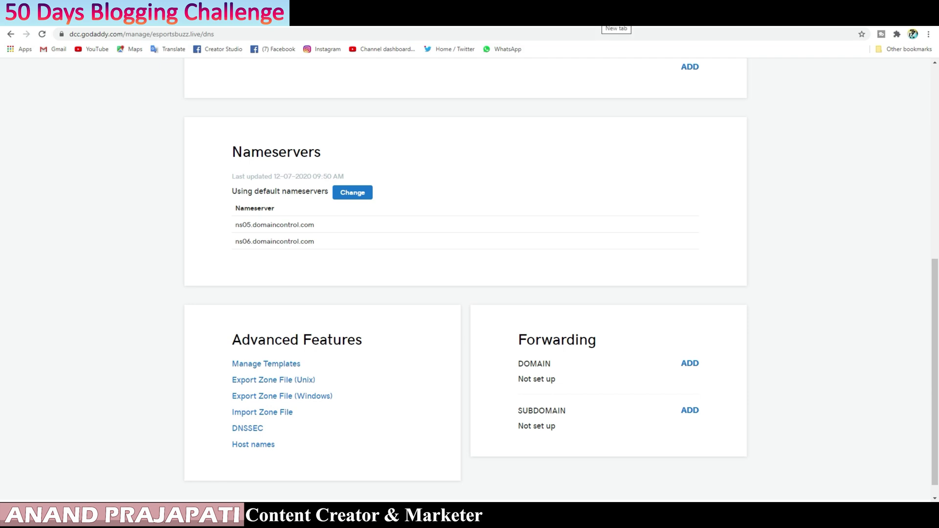
# Search the web for "hostinger name server" in a new tab and open Hostinger's tutorial on pointing a domain name to Hostinger.
pyautogui.click(600, 17)
pyautogui.write('ho')
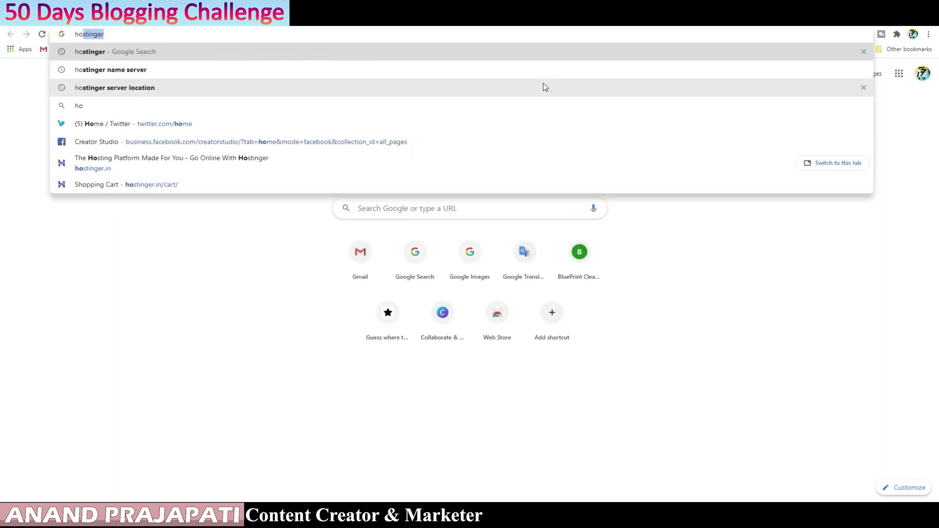
pyautogui.write('stinger')
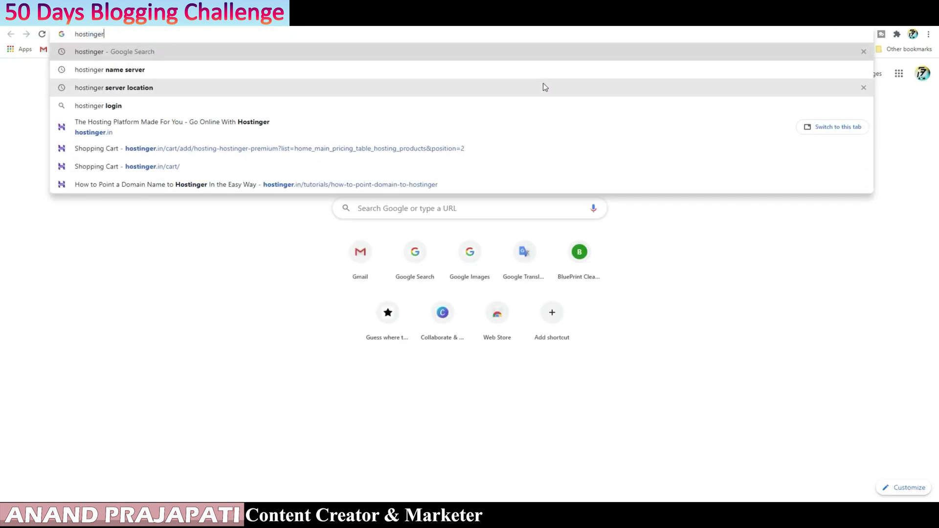
pyautogui.click(153, 72)
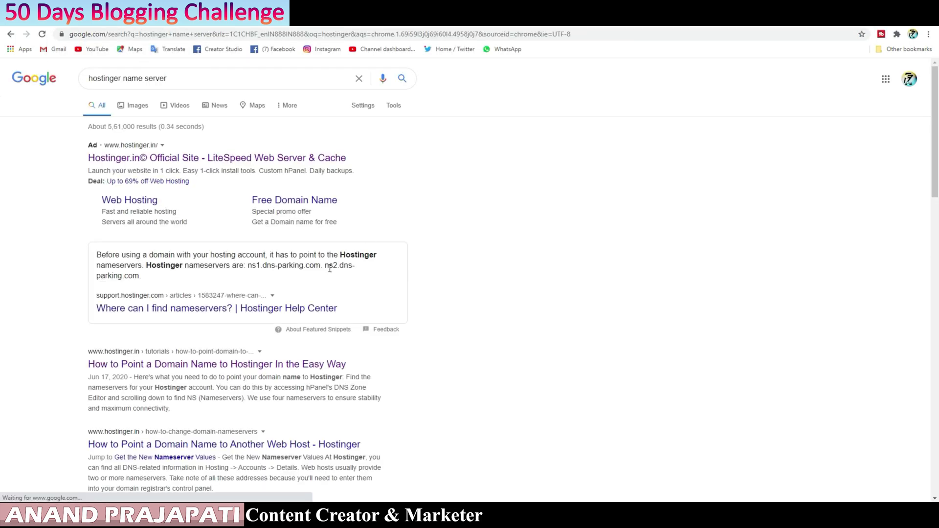
pyautogui.scroll(-4, 312, 361)
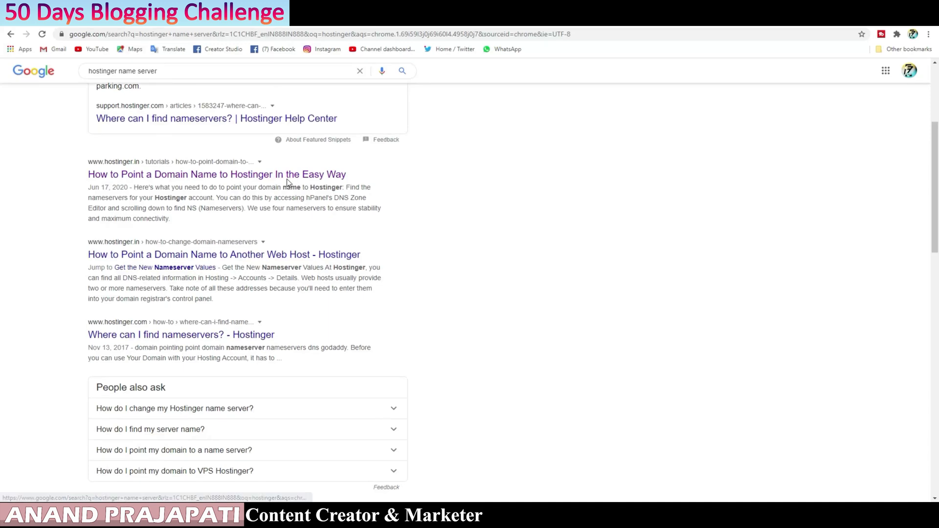
pyautogui.click(288, 172)
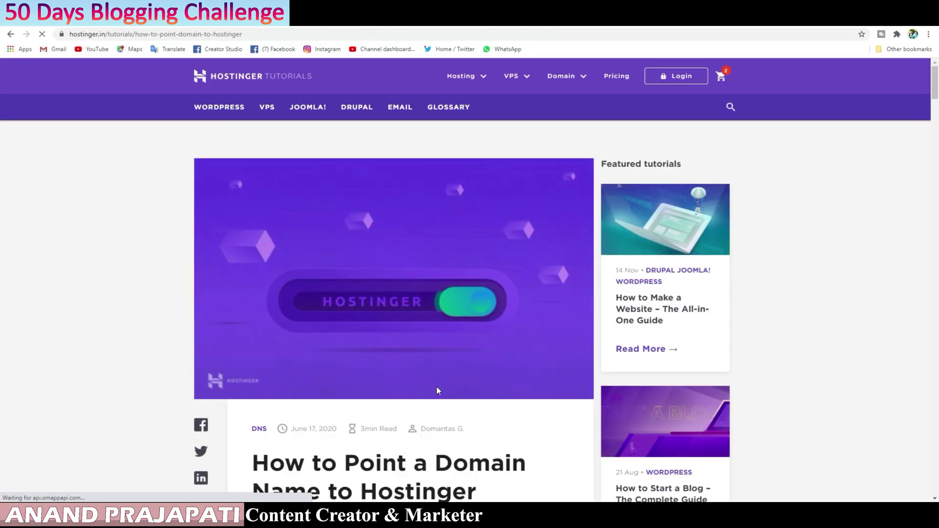
# Copy Hostinger's first nameserver, ns1.dns-parking.com, from the tutorial.
pyautogui.scroll(-5, 447, 365)
pyautogui.scroll(-4, 447, 365)
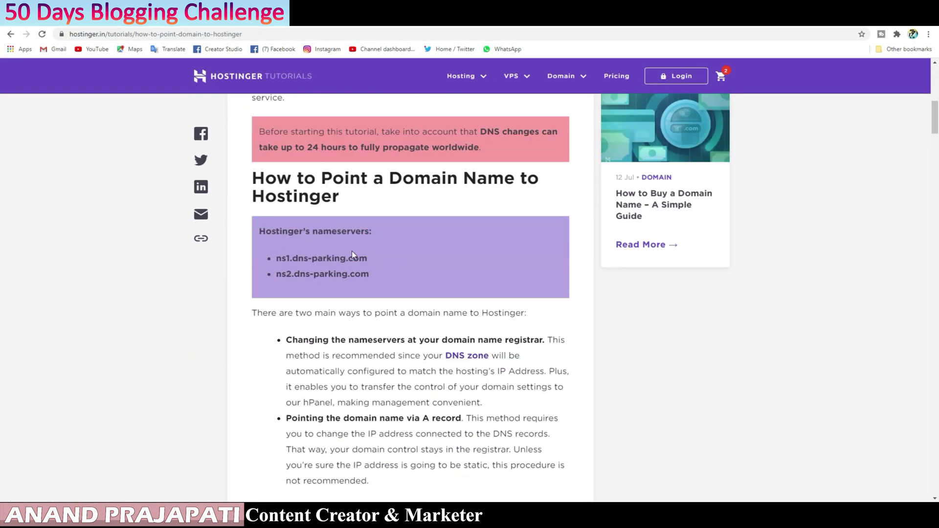
pyautogui.moveTo(277, 258); pyautogui.dragTo(386, 279)
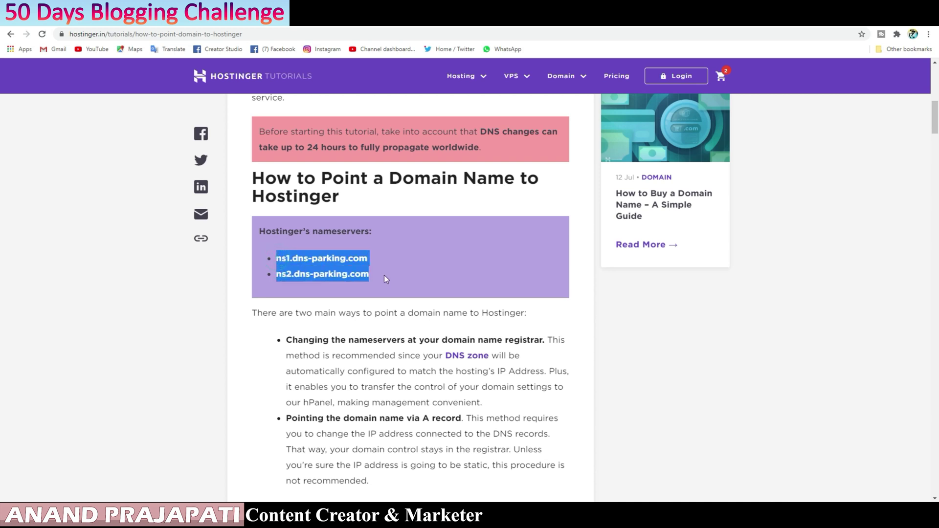
pyautogui.moveTo(277, 259); pyautogui.dragTo(430, 269)
pyautogui.hotkey('ctrl', 'c')
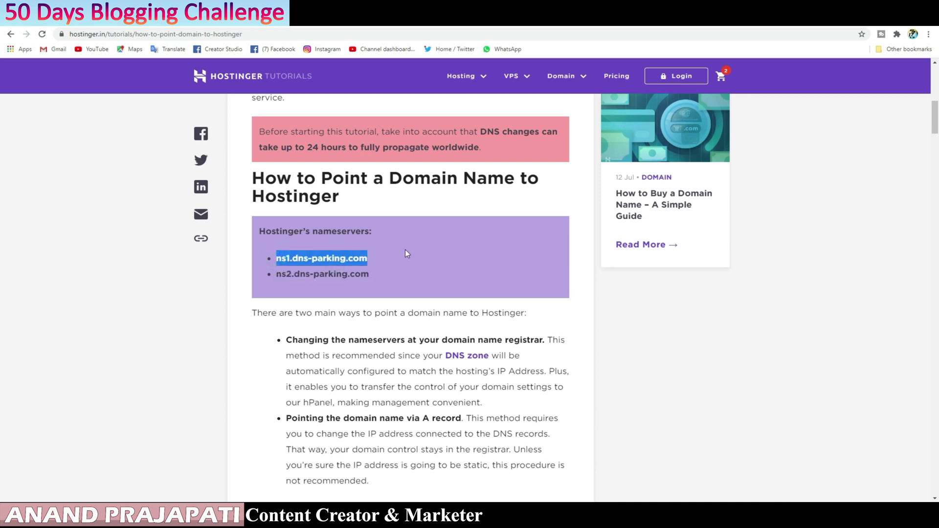
# Return to the GoDaddy DNS page, choose to enter own nameservers, and set Nameserver 1 to ns1.dns-parking.com.
pyautogui.hotkey('ctrl', 'Tab')
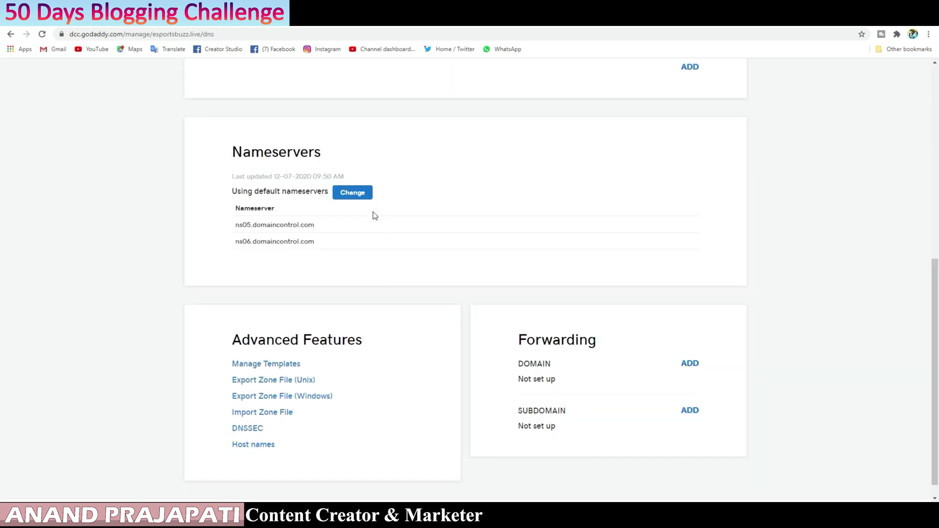
pyautogui.click(356, 192)
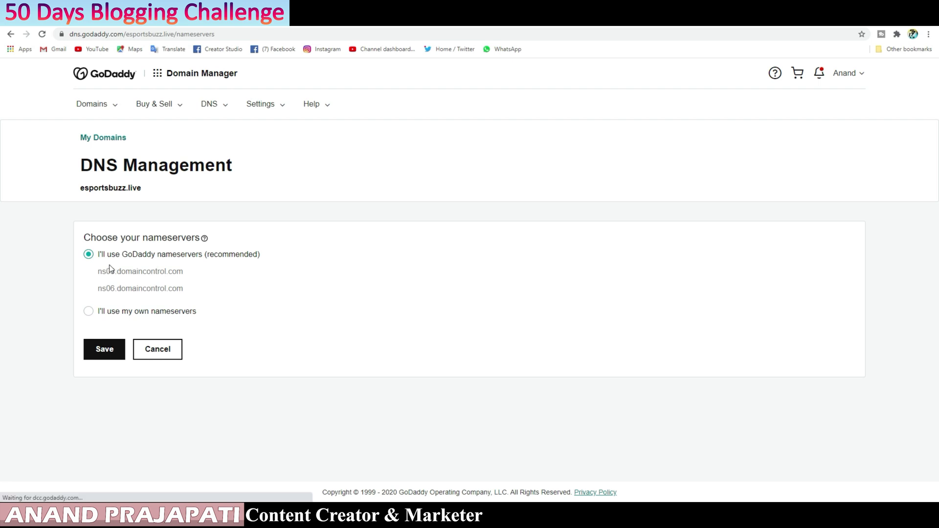
pyautogui.click(191, 310)
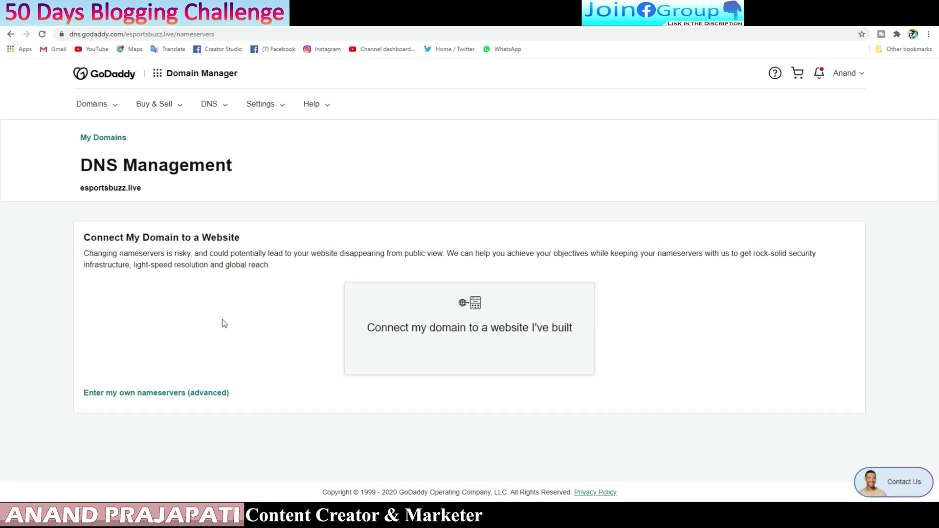
pyautogui.click(180, 398)
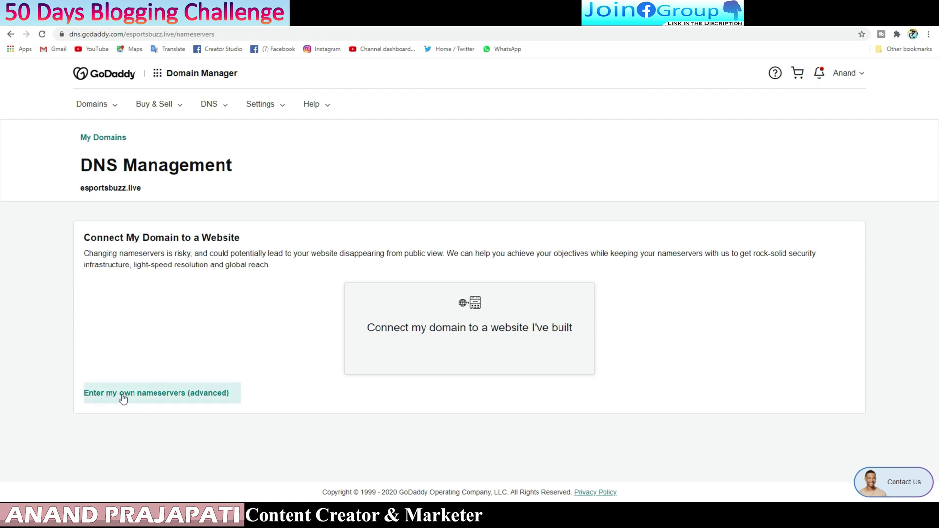
pyautogui.click(163, 278)
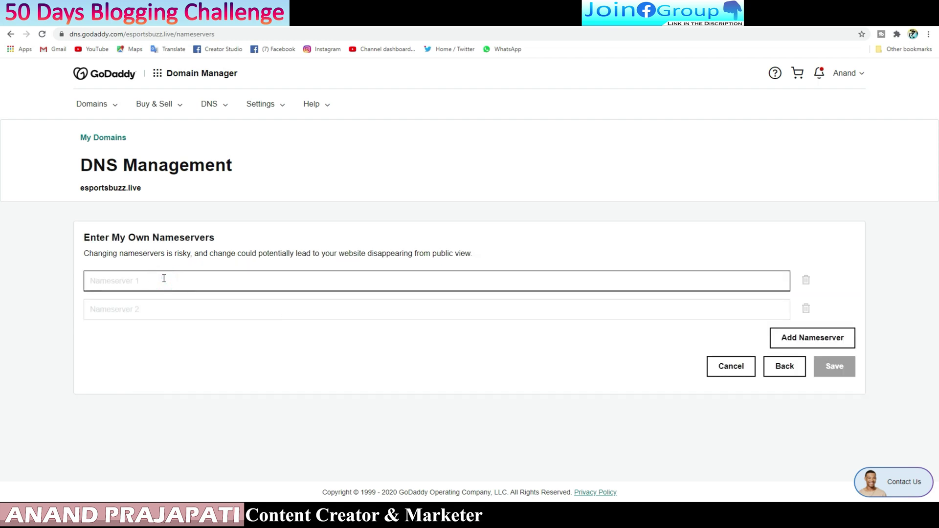
pyautogui.hotkey('ctrl', 'v')
# Copy ns2.dns-parking.com from the Hostinger tutorial and enter it as Nameserver 2 in GoDaddy.
pyautogui.hotkey('ctrl', 'Tab')
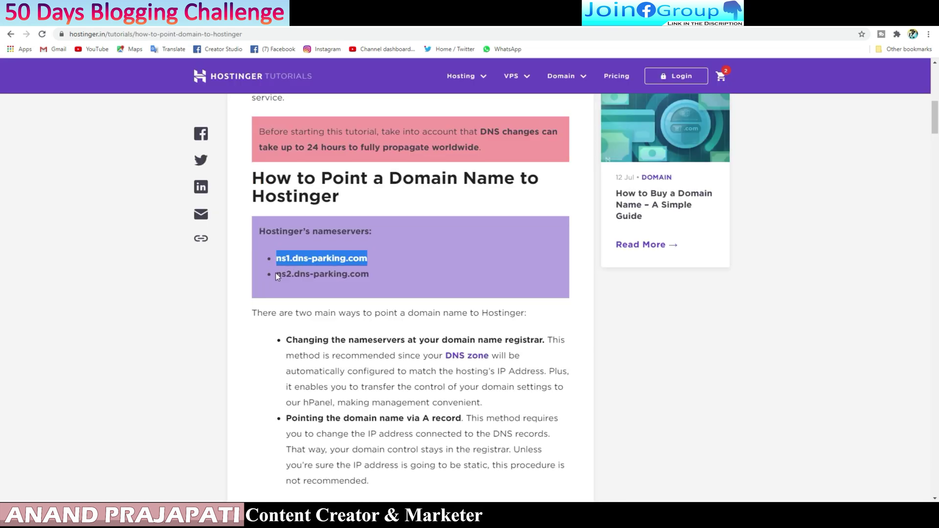
pyautogui.moveTo(275, 273); pyautogui.dragTo(403, 282)
pyautogui.hotkey('ctrl', 'c')
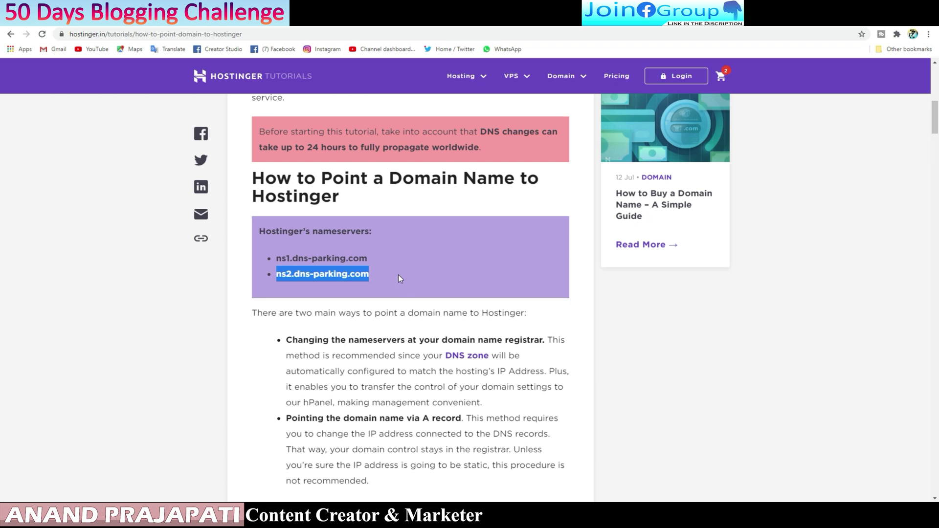
pyautogui.hotkey('ctrl', 'Tab')
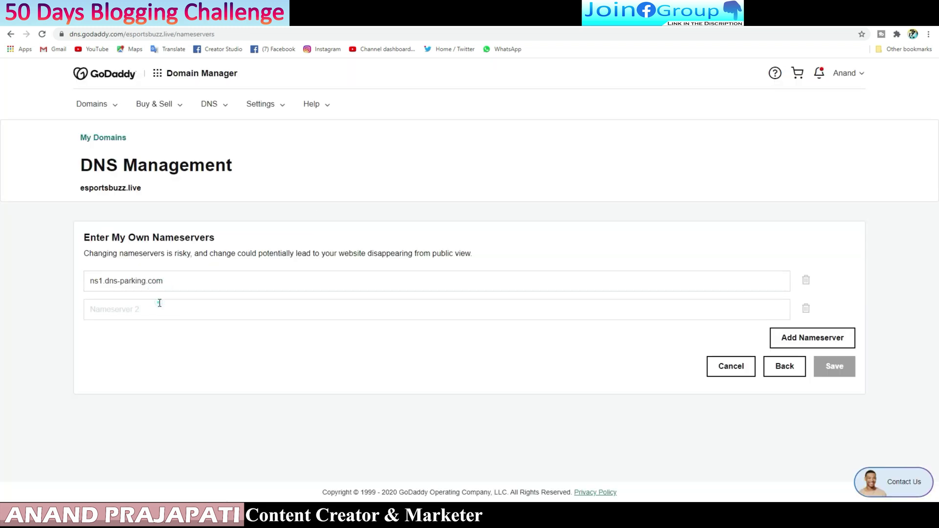
pyautogui.click(160, 304)
pyautogui.hotkey('ctrl', 'v')
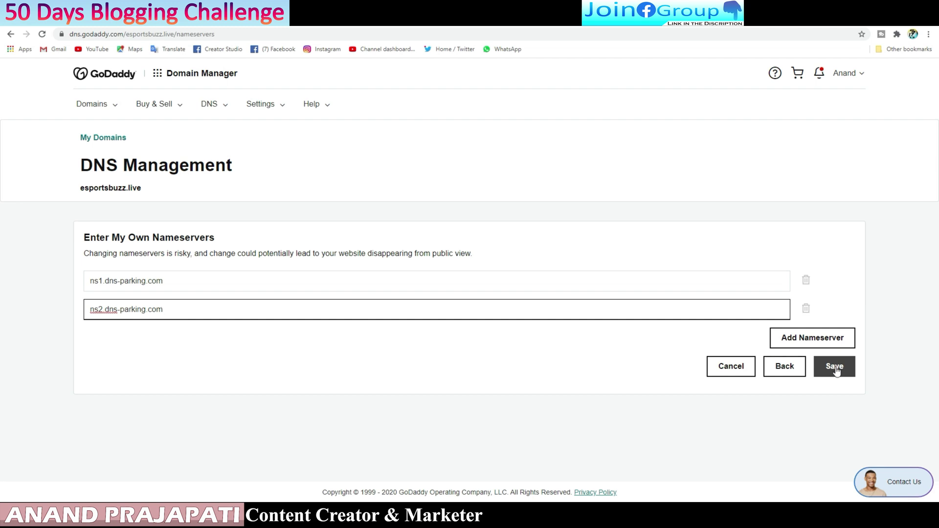
# Check both nameserver entries and save the custom nameservers for esportsbuzz.live.
pyautogui.click(325, 351)
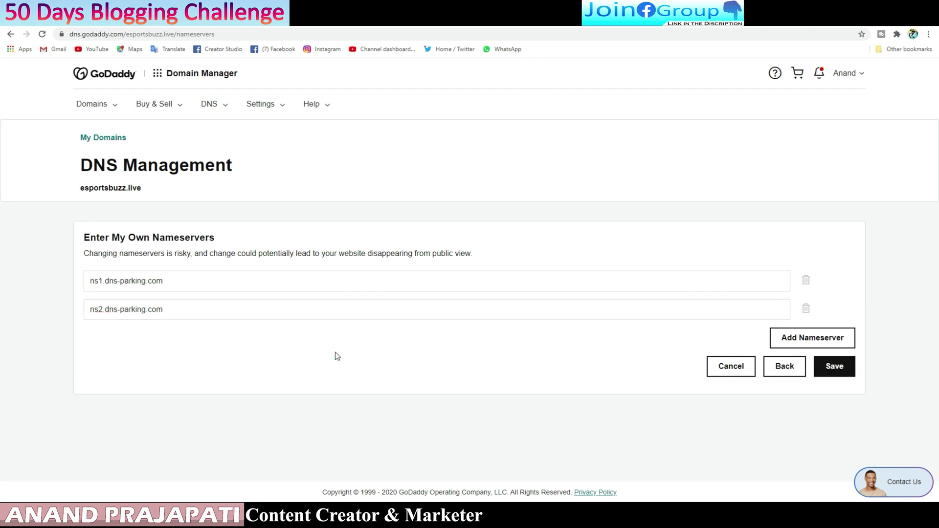
pyautogui.click(109, 284)
pyautogui.click(163, 309)
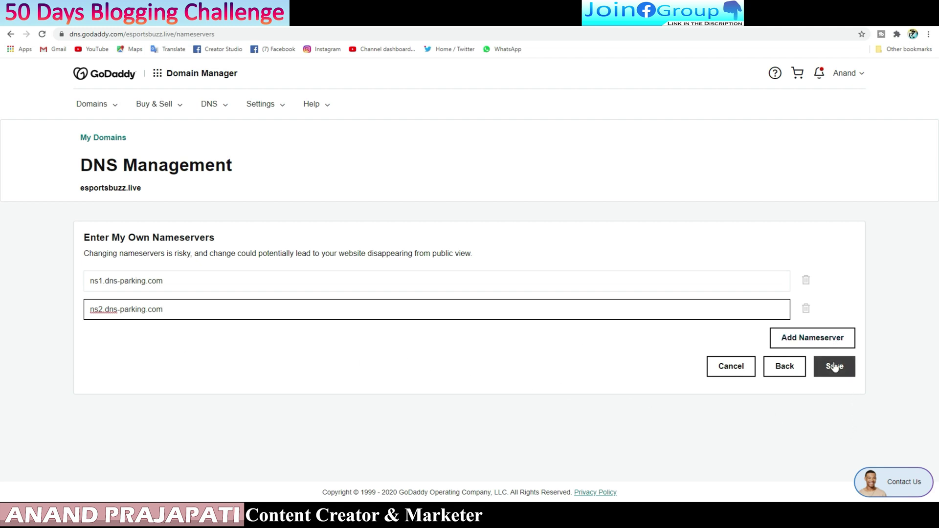
pyautogui.click(237, 362)
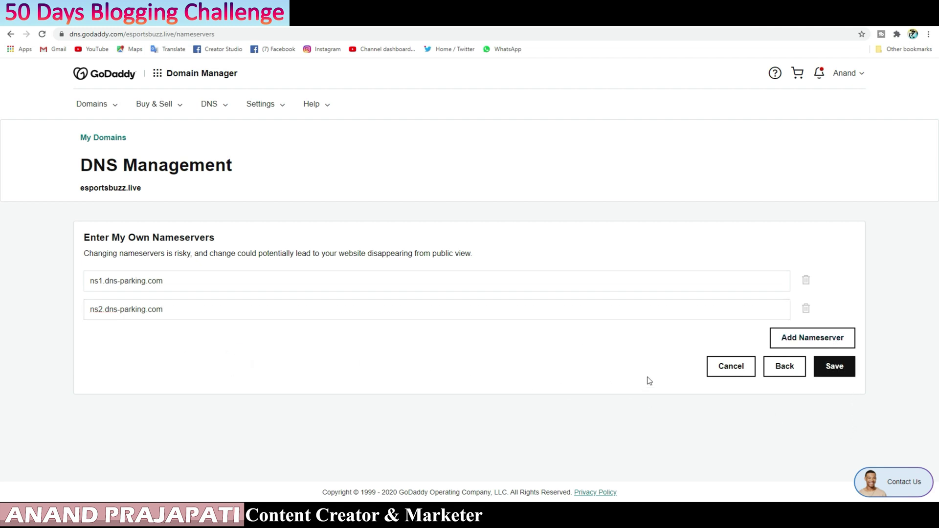
pyautogui.click(837, 370)
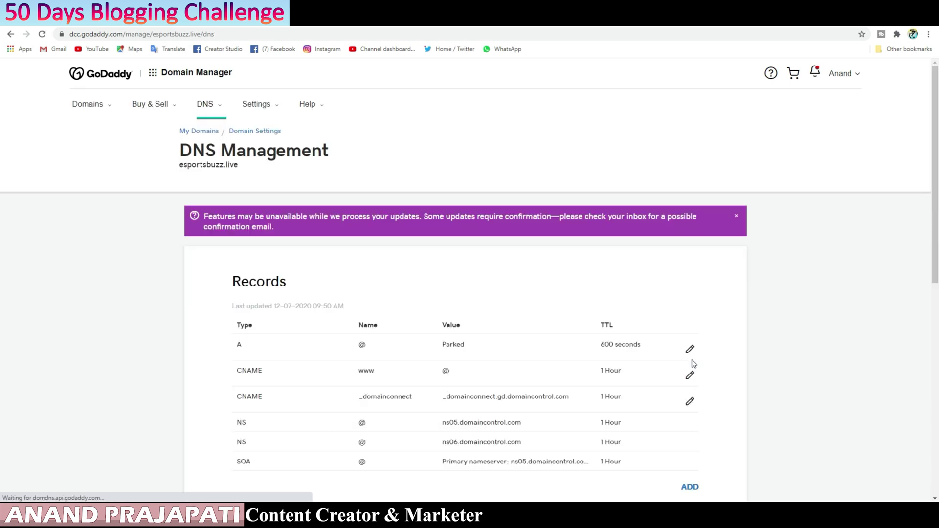
# Read the notice about processing updates and look over the DNS management page.
pyautogui.moveTo(205, 214); pyautogui.dragTo(263, 222)
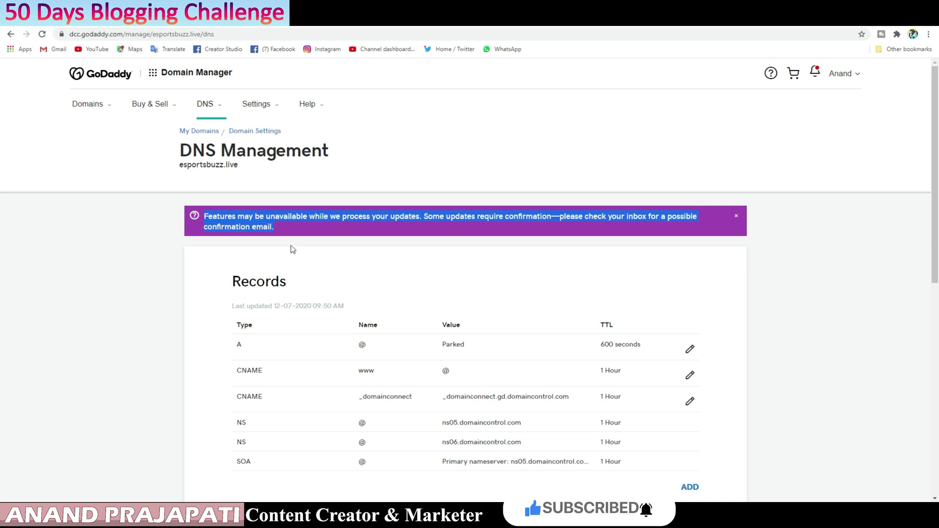
pyautogui.scroll(-3, 302, 250)
pyautogui.scroll(1, 580, 269)
pyautogui.scroll(2, 579, 269)
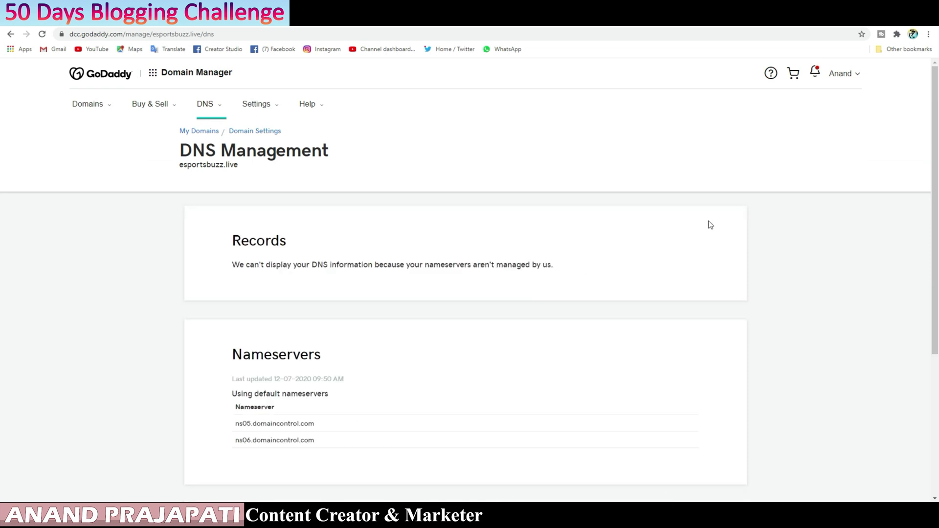
# Reload the DNS management page and check the nameservers listed for esportsbuzz.live.
pyautogui.click(41, 34)
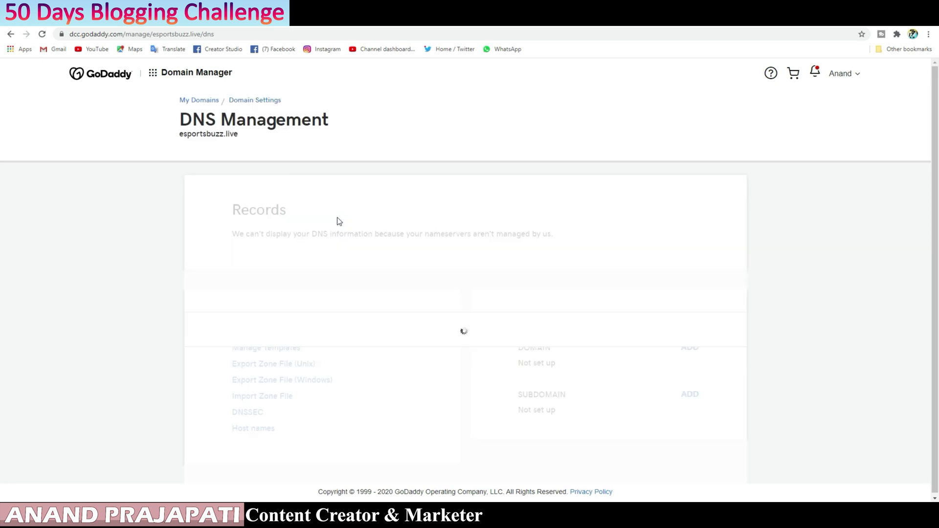
pyautogui.scroll(-3, 364, 302)
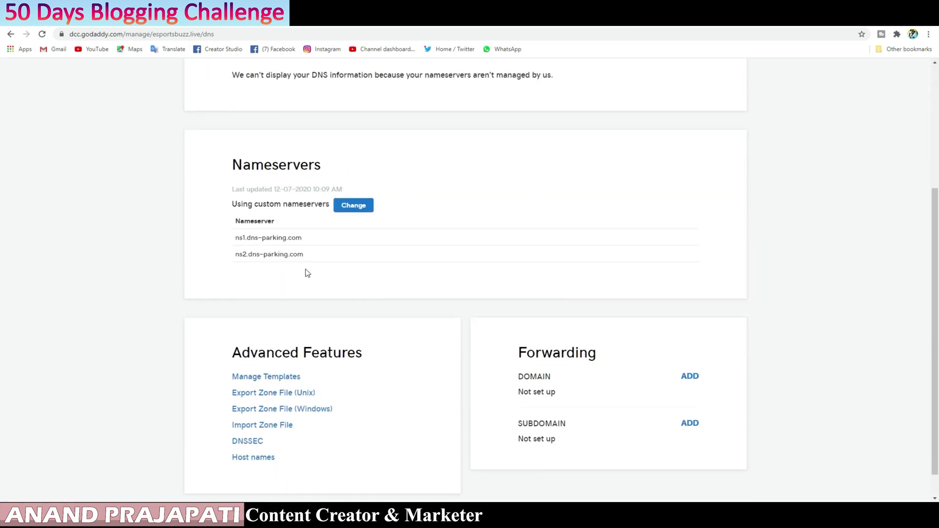
pyautogui.moveTo(307, 262); pyautogui.dragTo(235, 237)
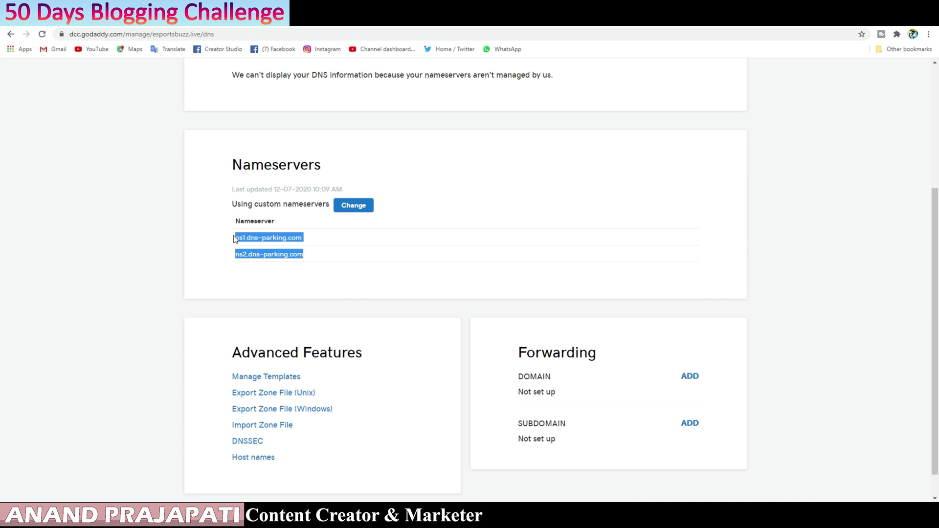
pyautogui.click(361, 318)
pyautogui.scroll(4, 446, 321)
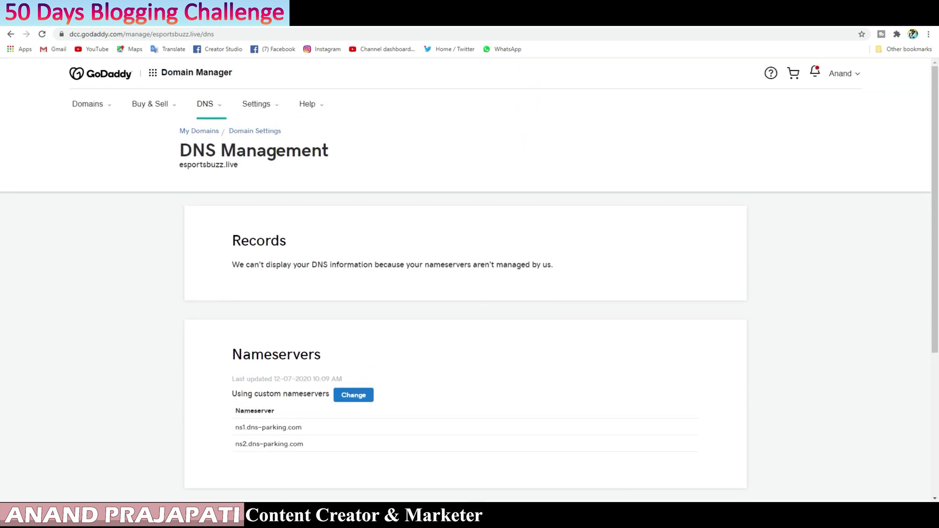
# Switch to the Hostinger home page.
pyautogui.click(636, 18)
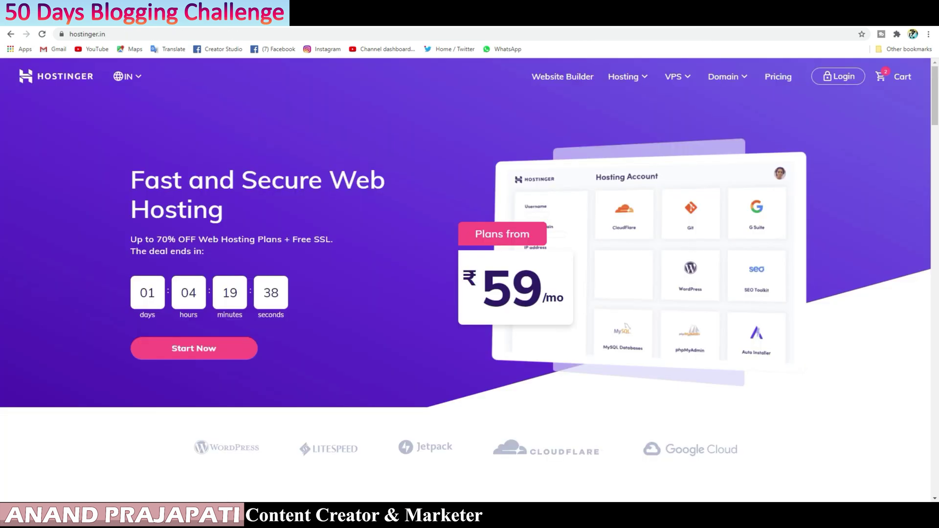